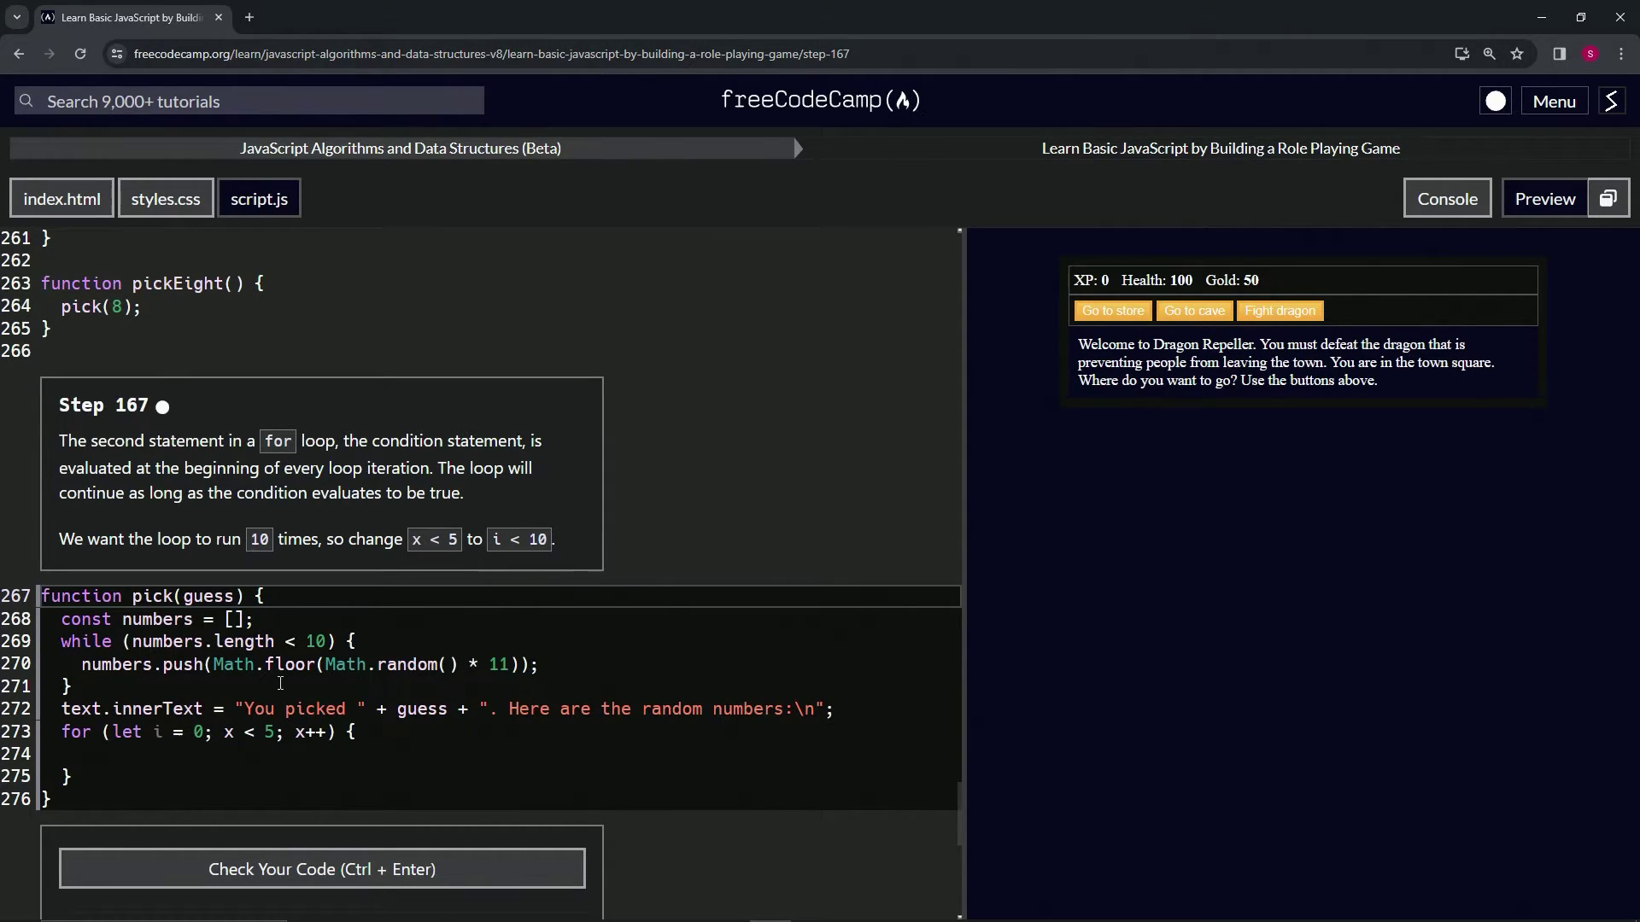
- Change the pick function's loop condition on line 273 from x < 5 to i < 10
double_click(227, 735)
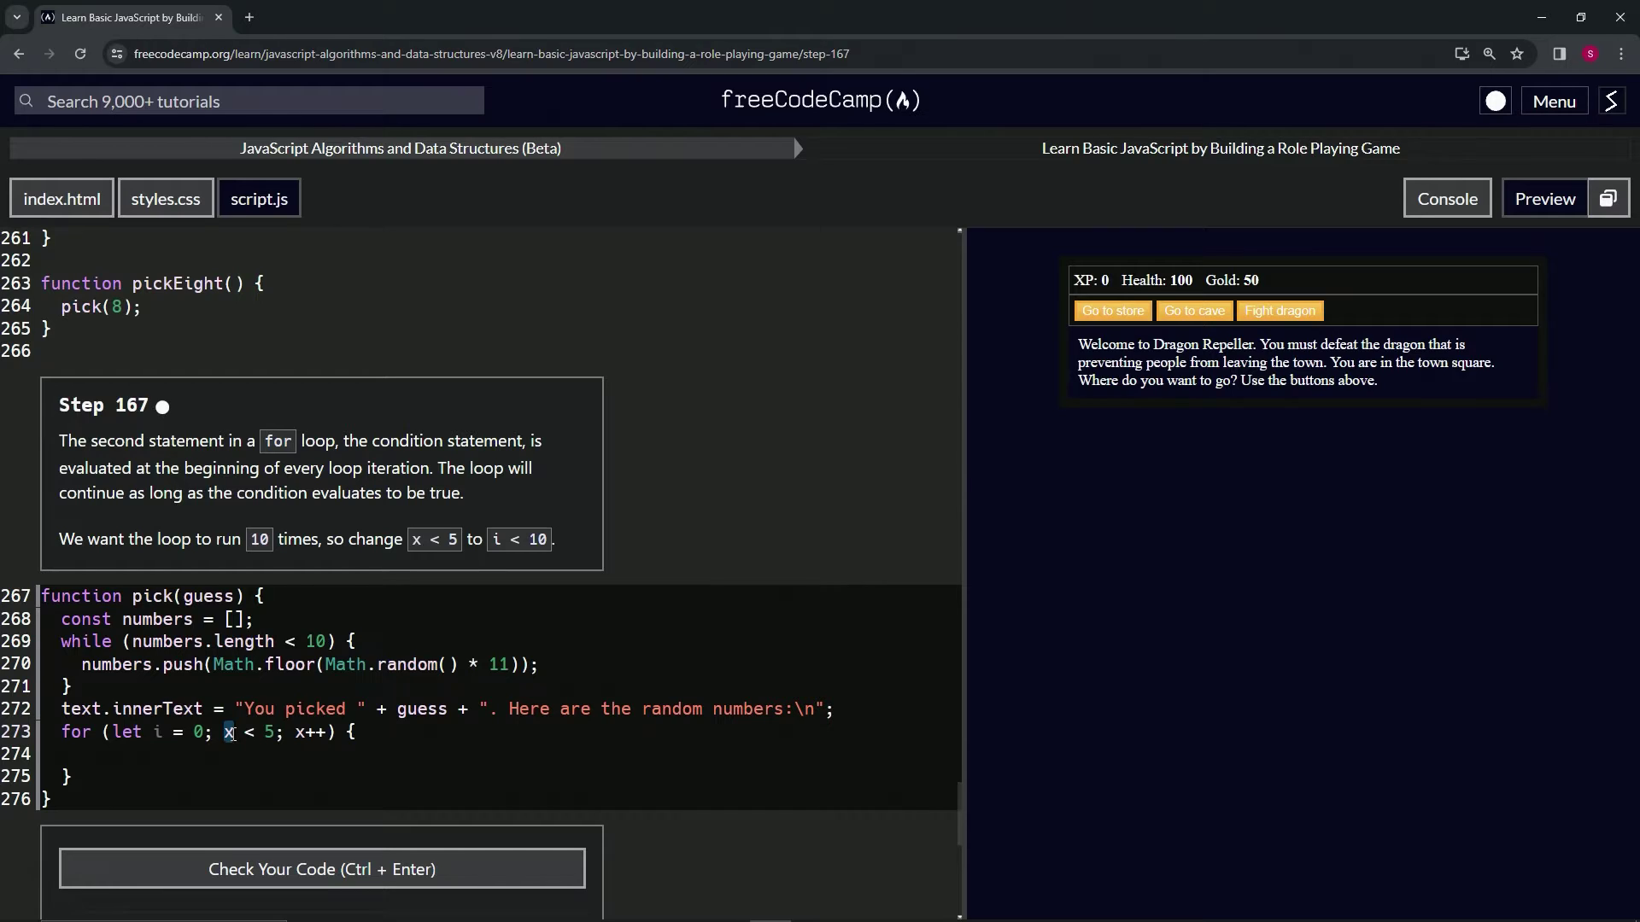
text(i)
double_click(268, 732)
text(10)
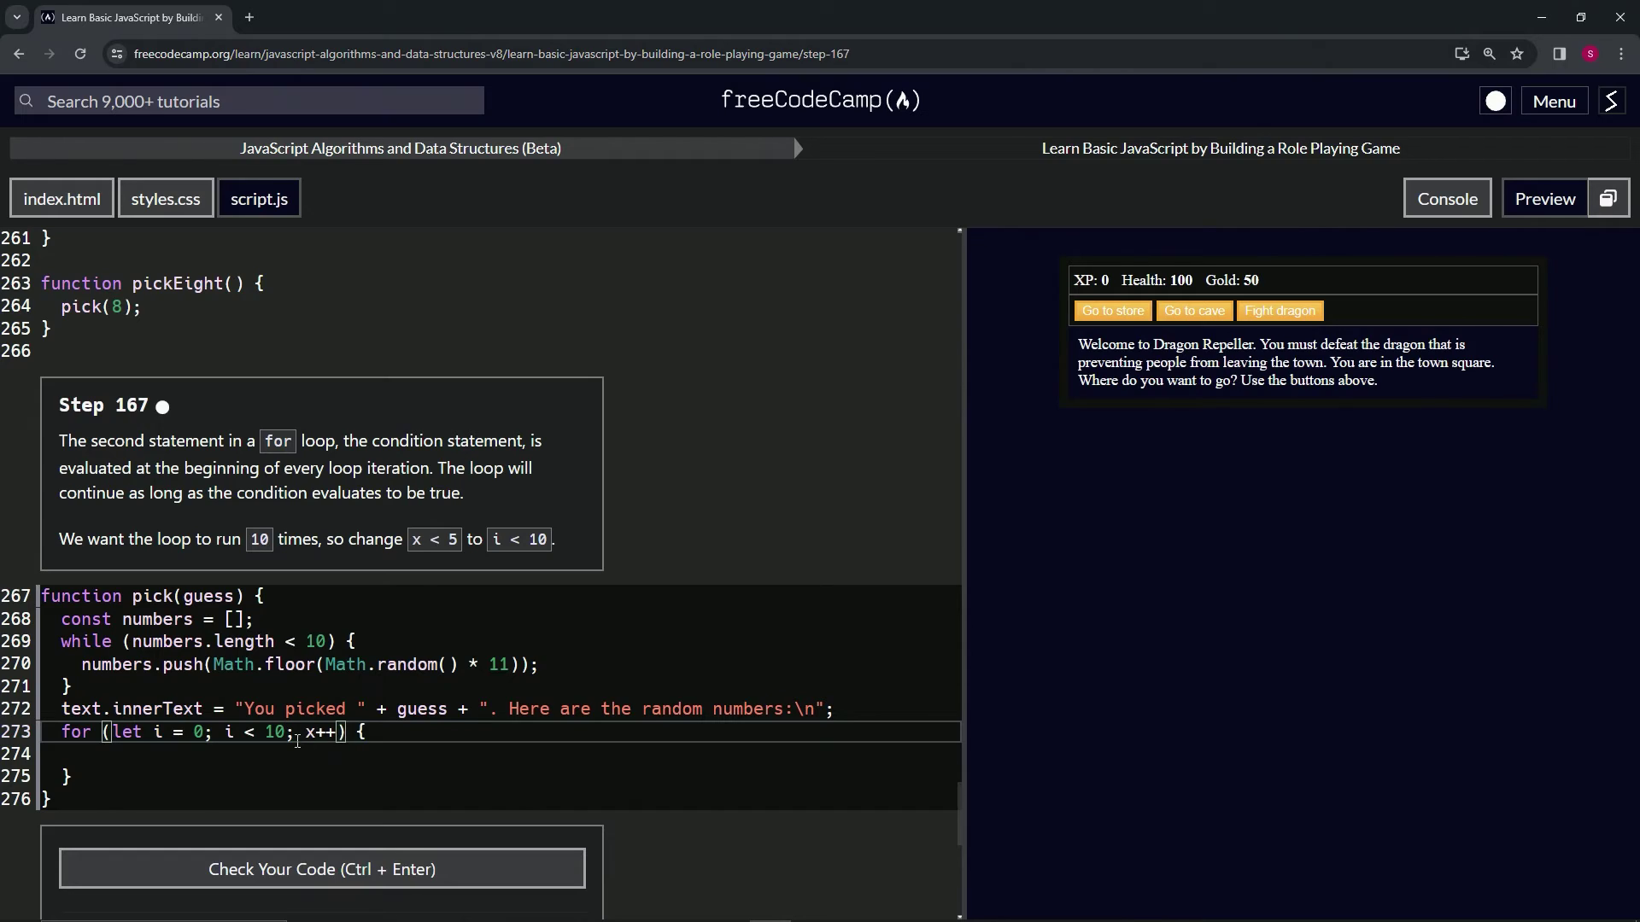
- Run the code check for step 167 so the loop condition edit passes
click(312, 860)
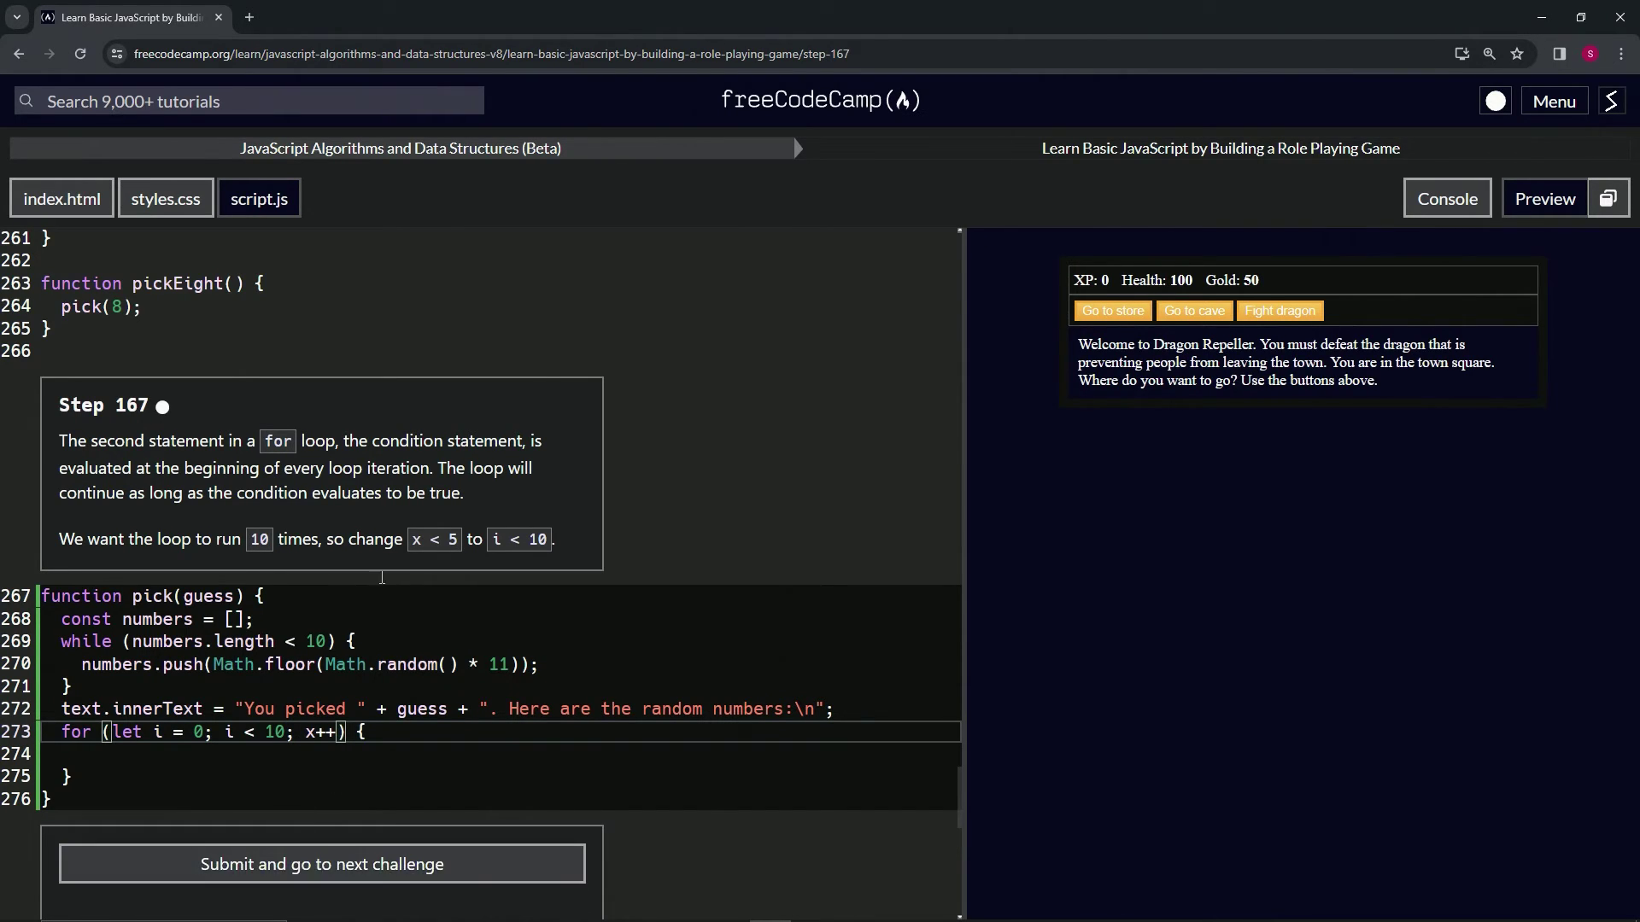